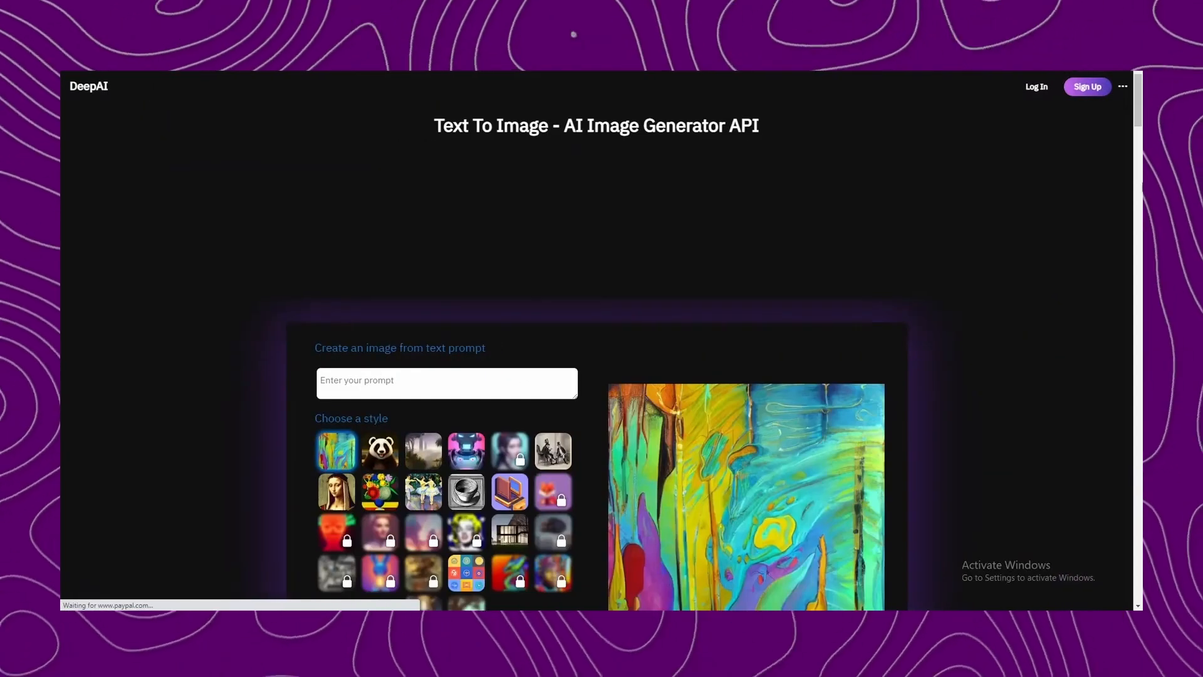
{"action": "scroll", "coordinate": [548, 263], "scroll_direction": "down", "scroll_amount": 5}
{"action": "scroll", "coordinate": [548, 263], "scroll_direction": "up", "scroll_amount": 4}
{"action": "scroll", "coordinate": [549, 262], "scroll_direction": "down", "scroll_amount": 1}
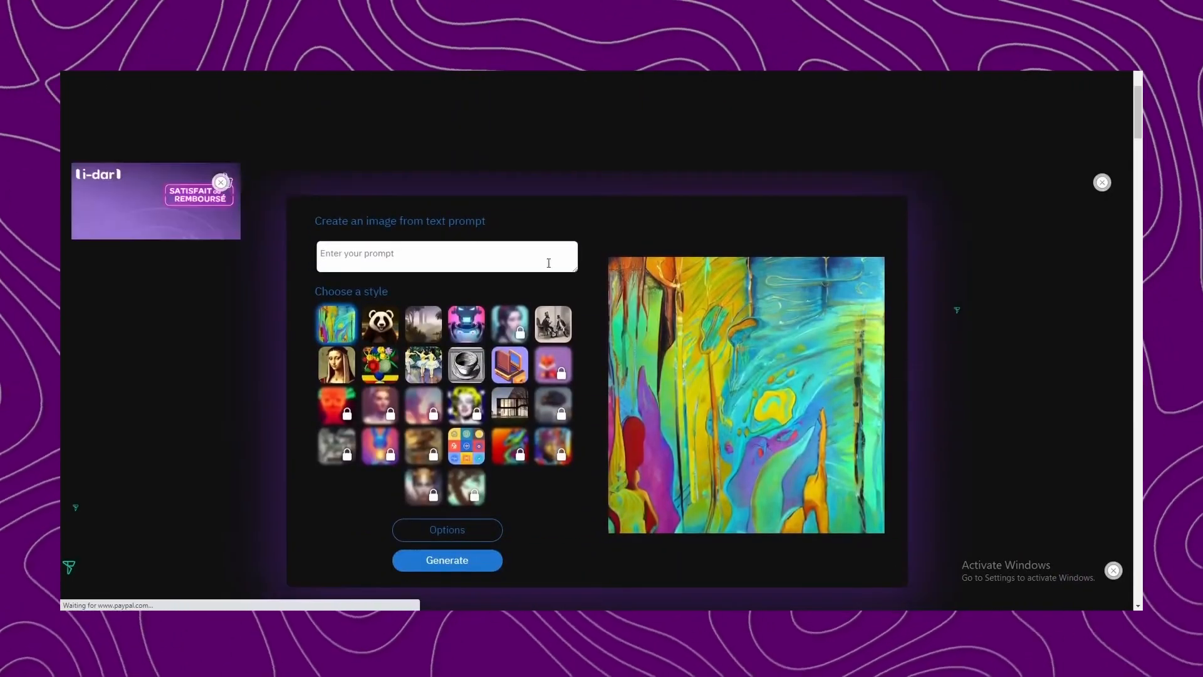
Select the cute creature (panda) style and generate an image from the prompt 'sad fox'.
{"action": "left_click", "coordinate": [382, 331]}
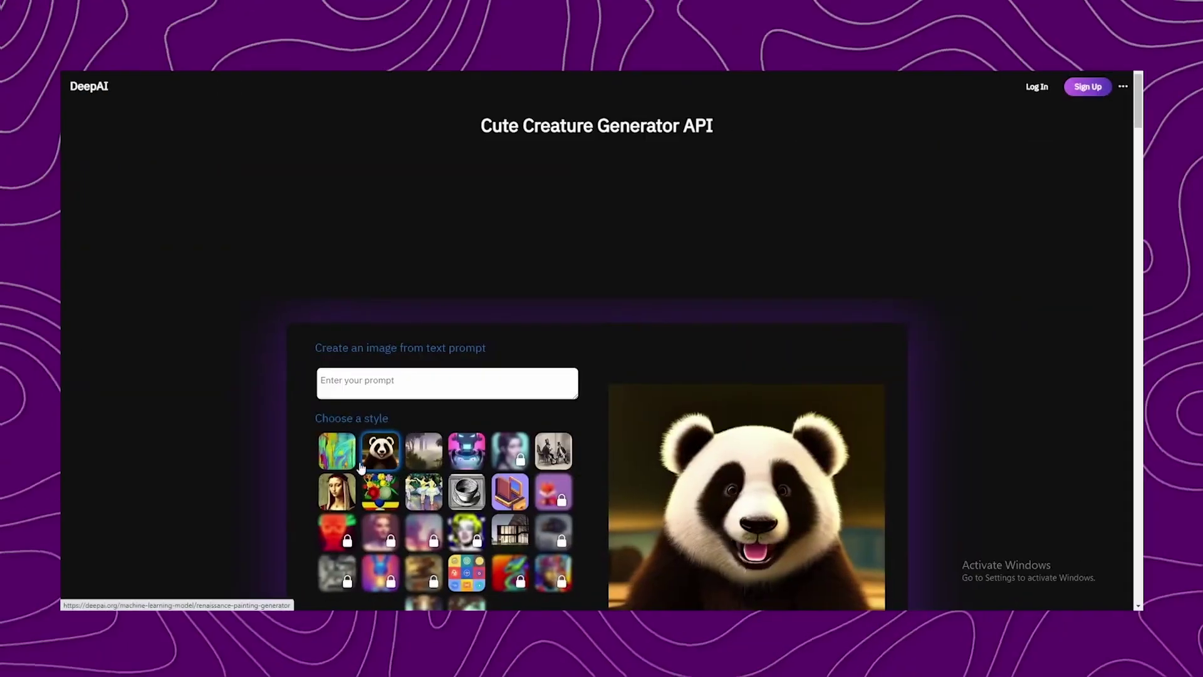
{"action": "left_click", "coordinate": [409, 386]}
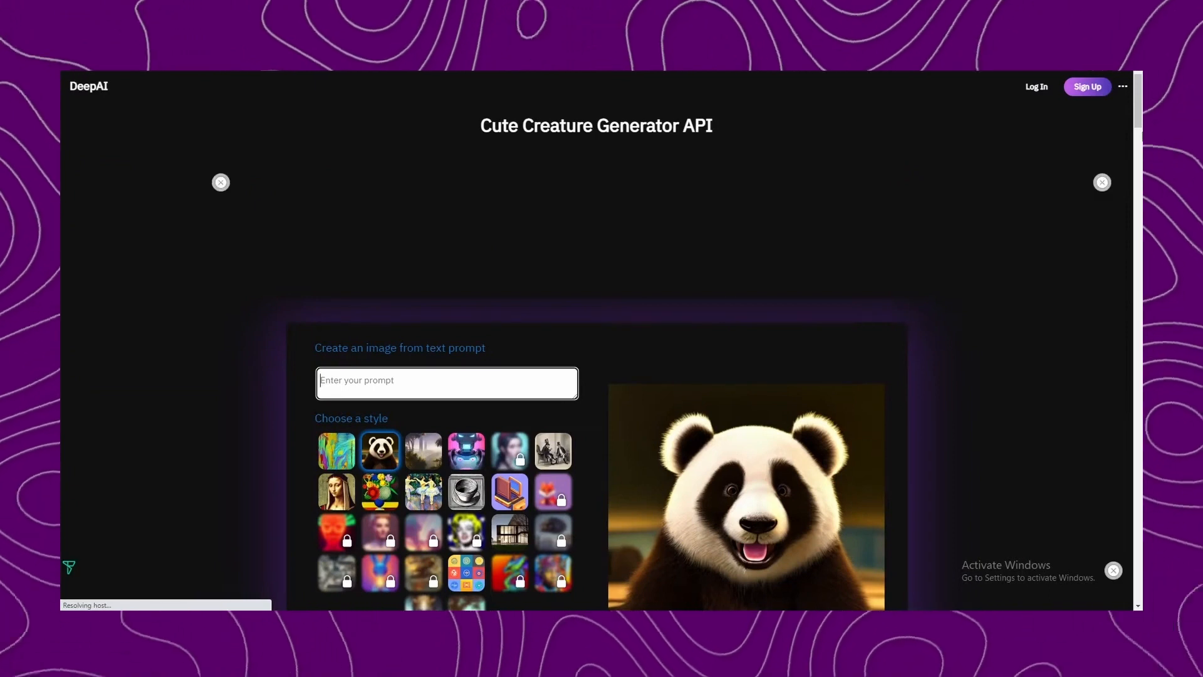
{"action": "scroll", "coordinate": [863, 193], "scroll_direction": "down", "scroll_amount": 1}
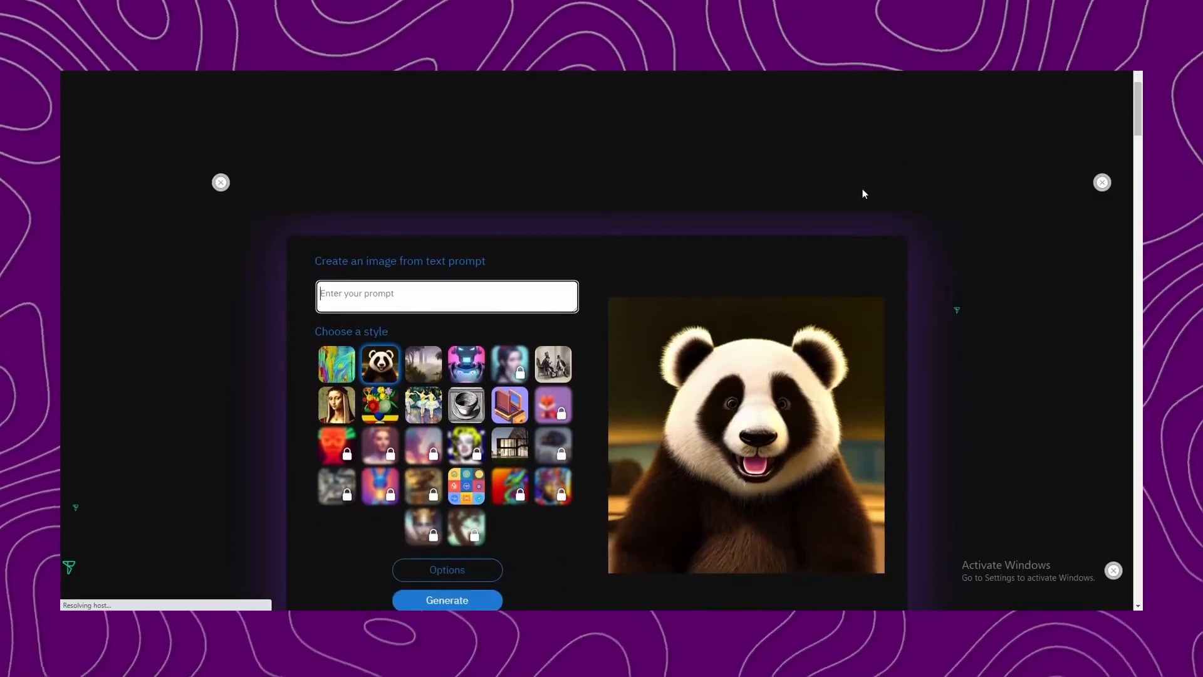
{"action": "type", "text": "FOX sad"}
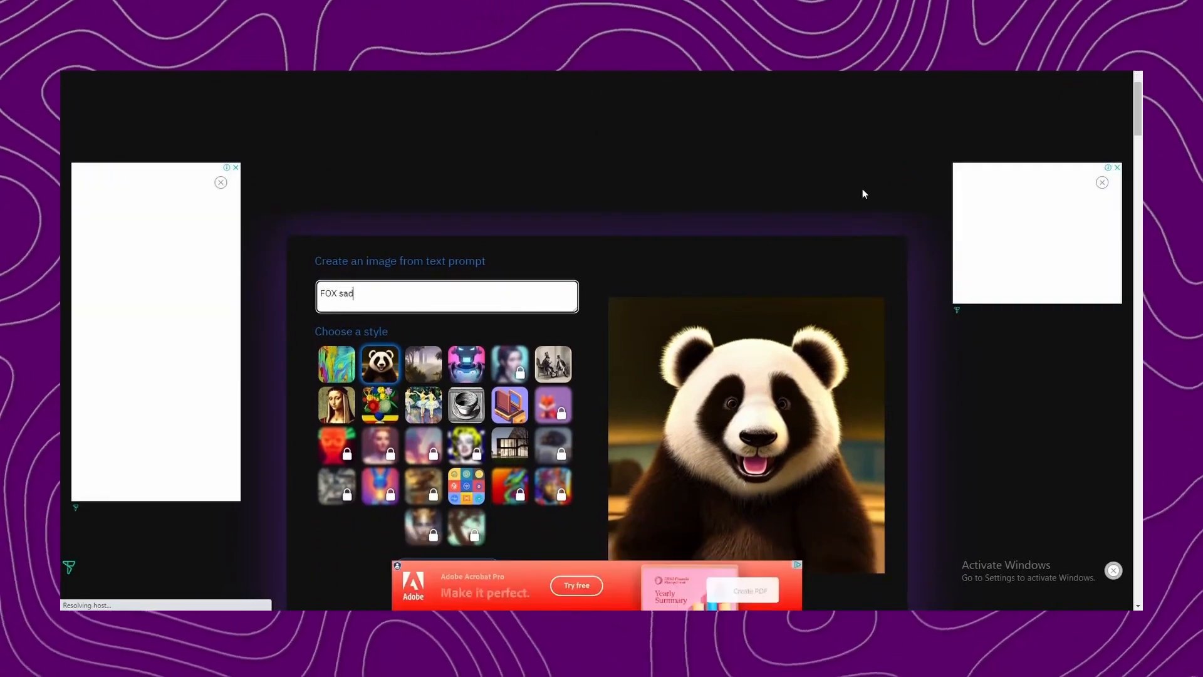
{"action": "key", "text": "ctrl+a"}
{"action": "type", "text": "sad "}
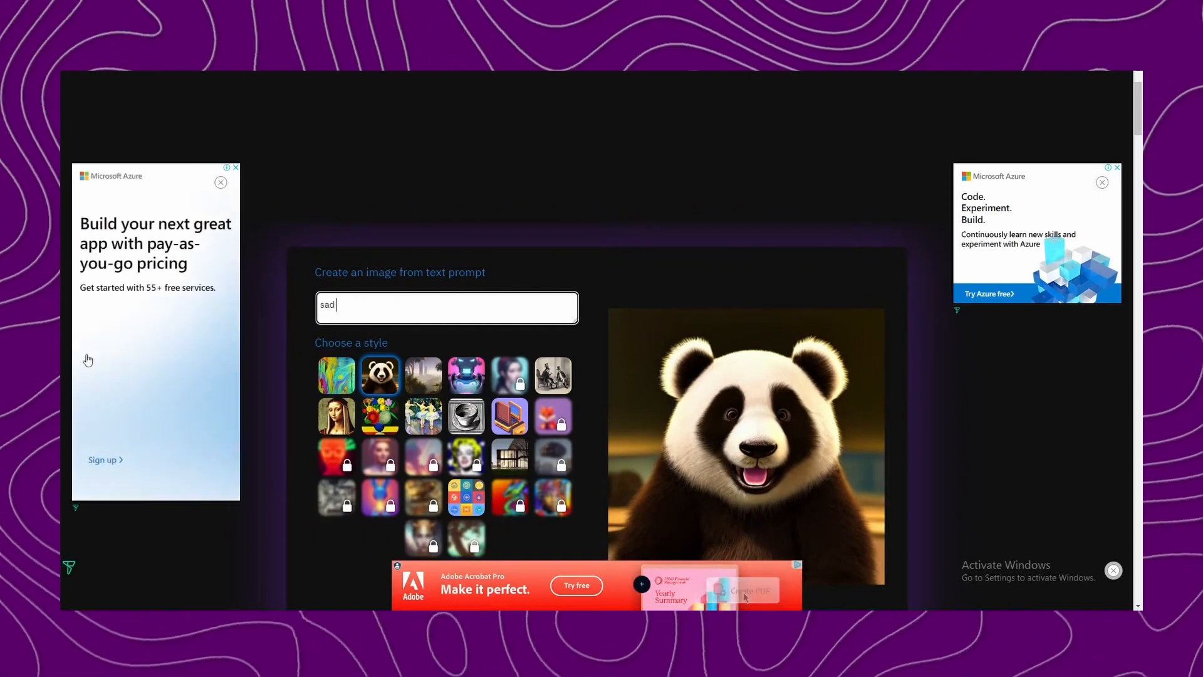
{"action": "type", "text": "fox"}
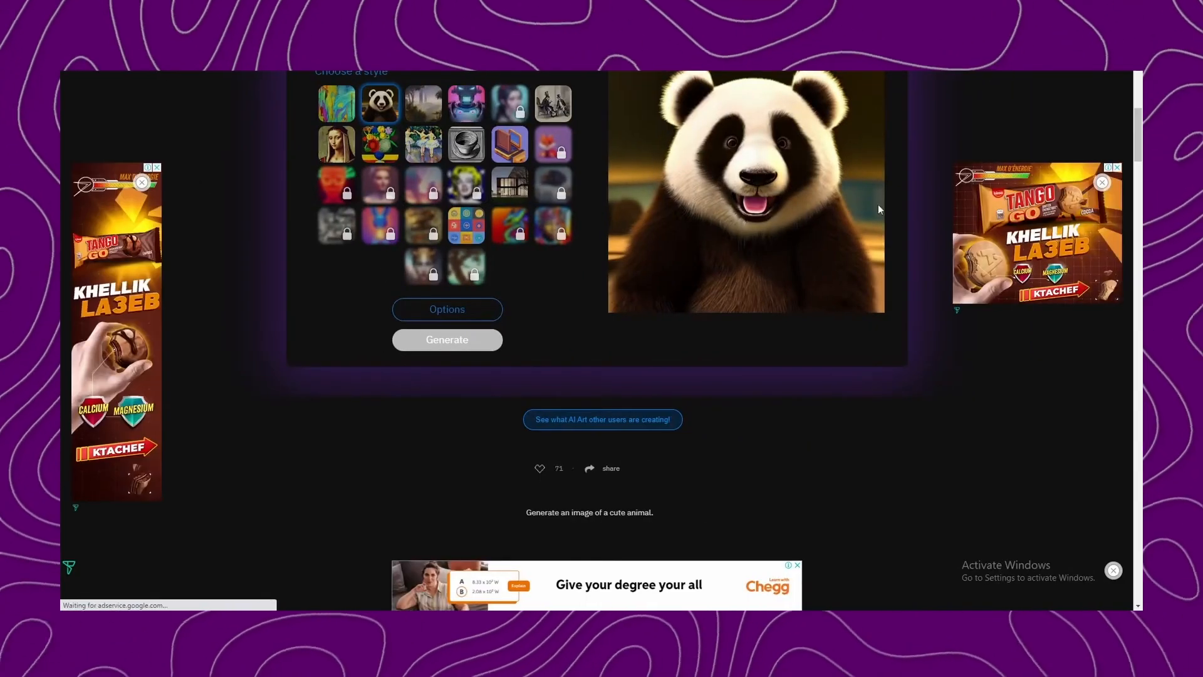
{"action": "scroll", "coordinate": [1139, 141], "scroll_direction": "up", "scroll_amount": 2}
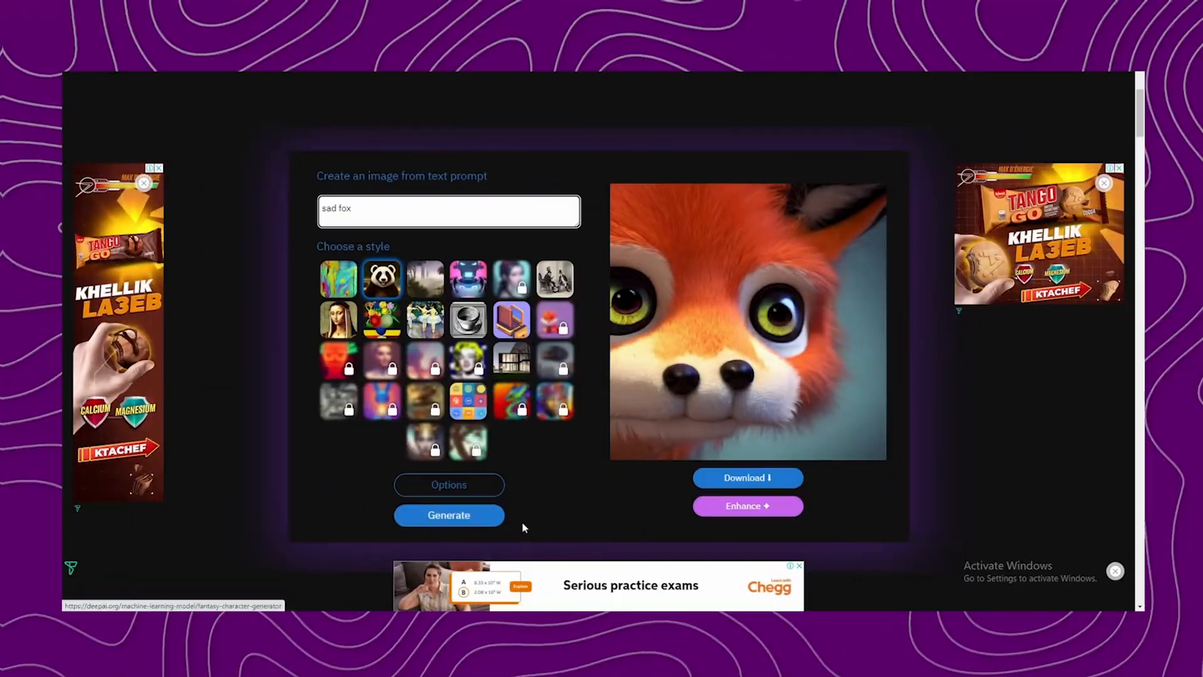
{"action": "left_click", "coordinate": [470, 518]}
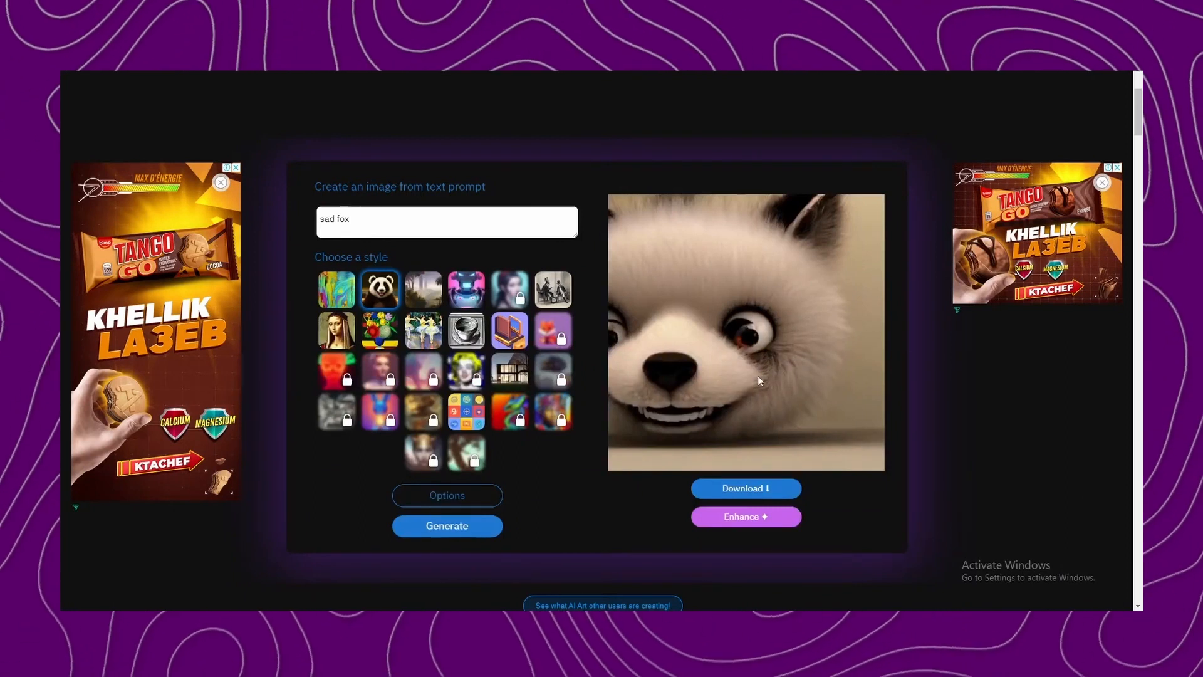
Enhance the creature image, trim the prompt to 'fox' and generate a fluffy orange fox.
{"action": "left_click", "coordinate": [743, 519]}
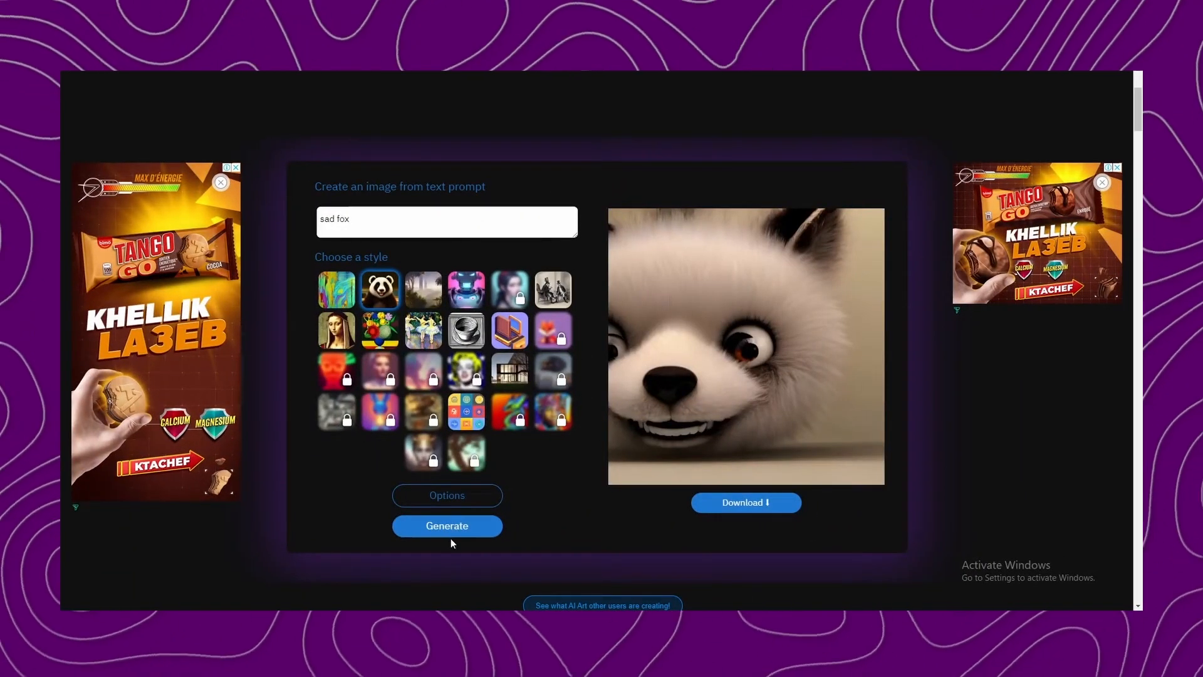
{"action": "double_click", "coordinate": [327, 220]}
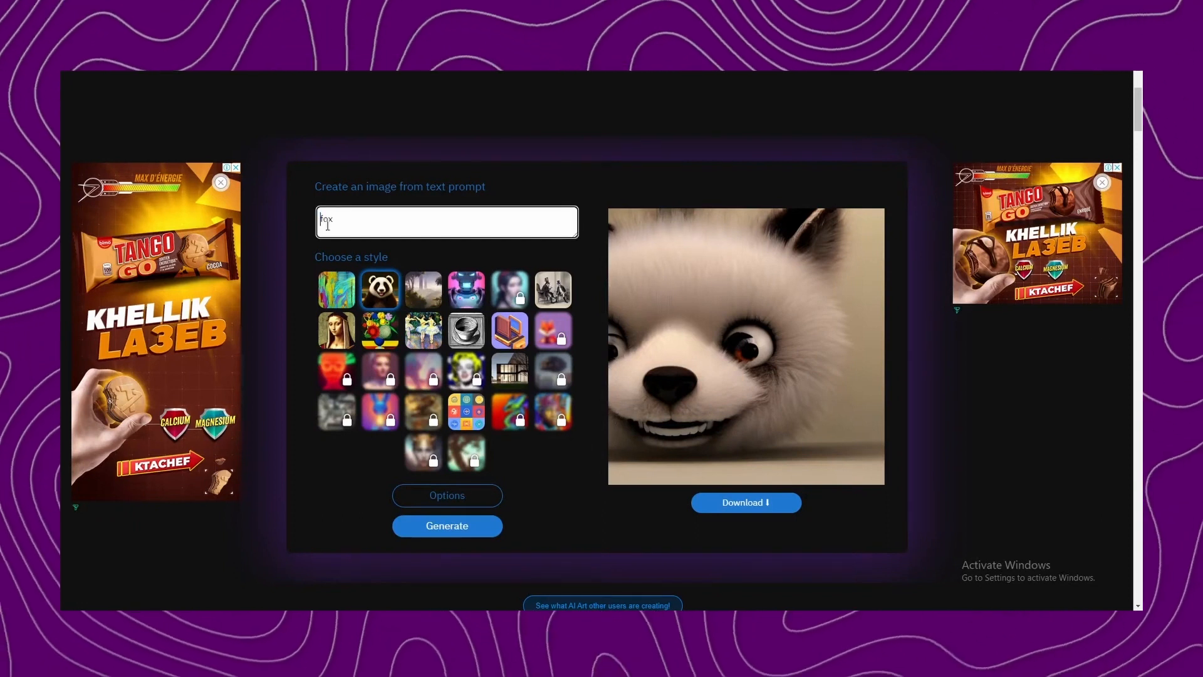
{"action": "left_click", "coordinate": [442, 526]}
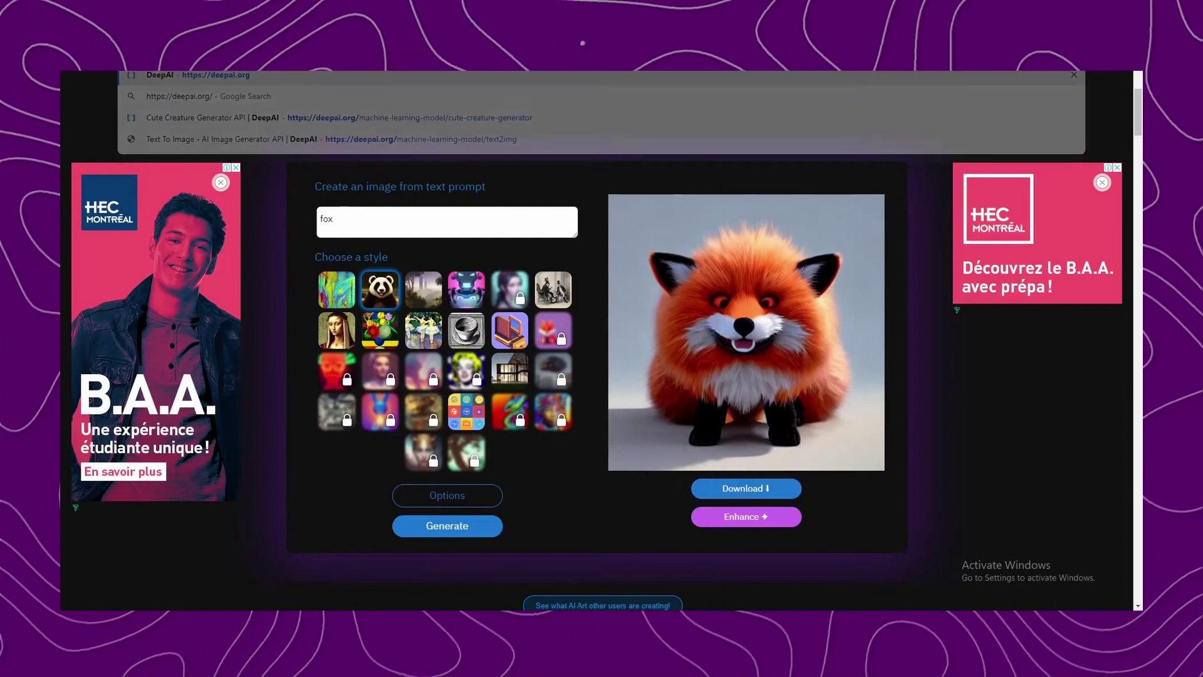
Return to the DeepAI homepage to browse its tools.
{"action": "left_click", "coordinate": [522, 143]}
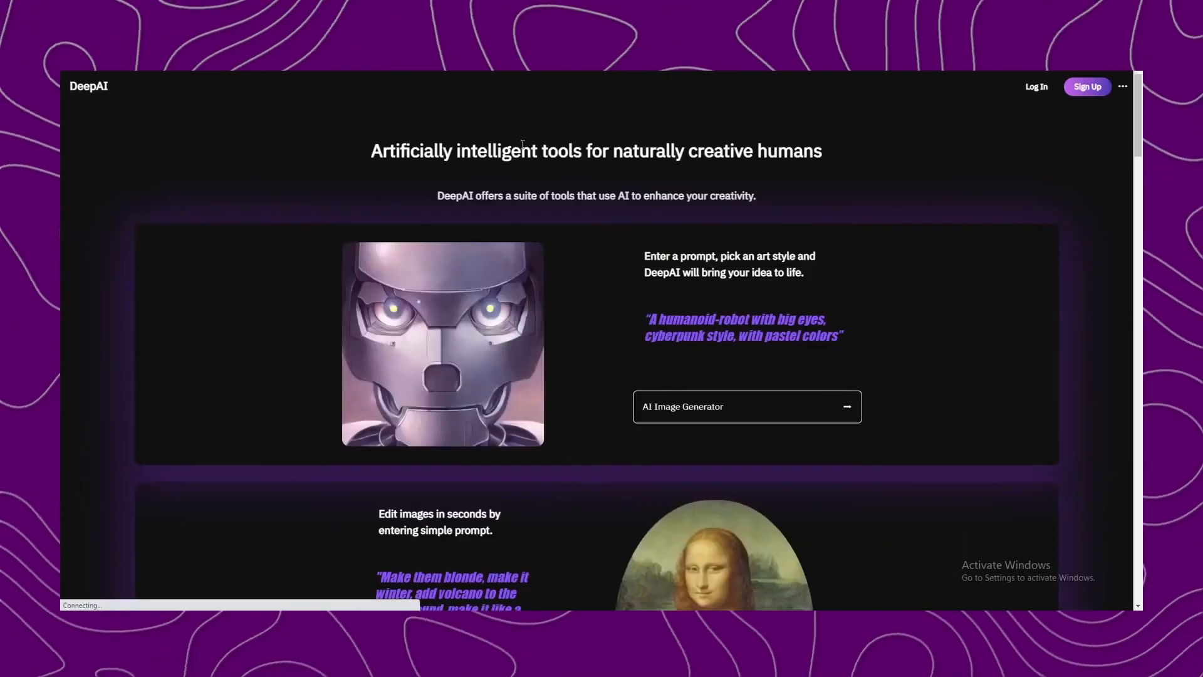
{"action": "scroll", "coordinate": [1136, 141], "scroll_direction": "down", "scroll_amount": 2}
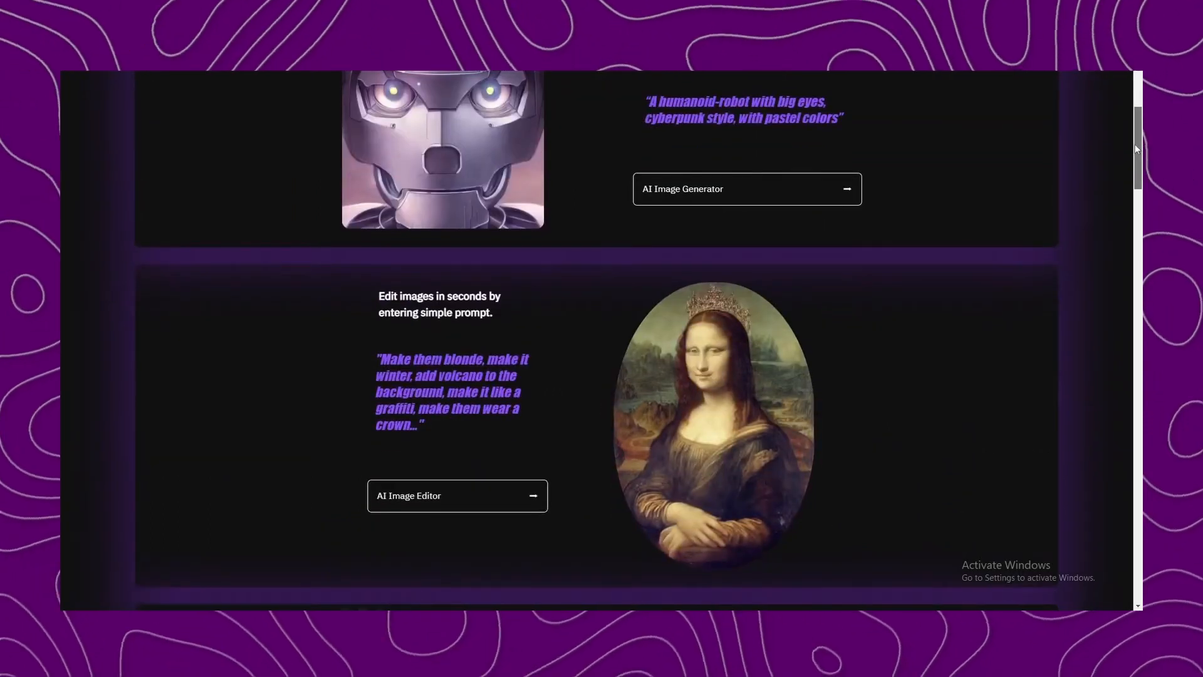
{"action": "left_click_drag", "start_coordinate": [1136, 148], "coordinate": [1120, 219]}
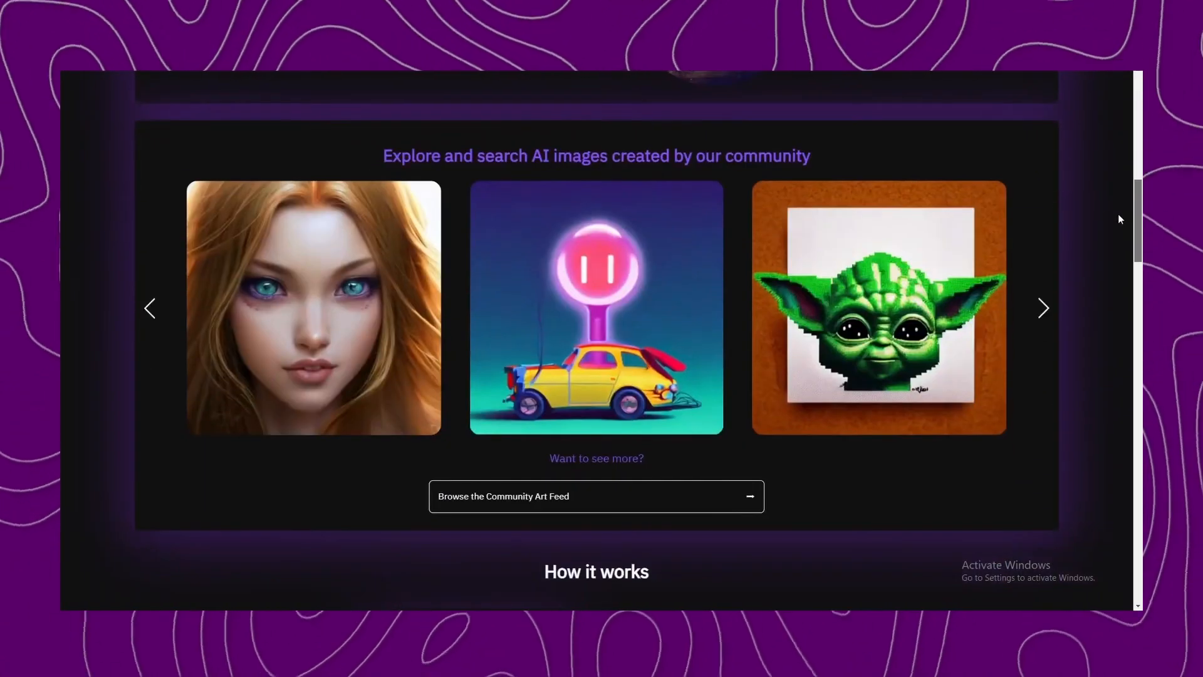
{"action": "left_click_drag", "start_coordinate": [1118, 219], "coordinate": [1115, 371]}
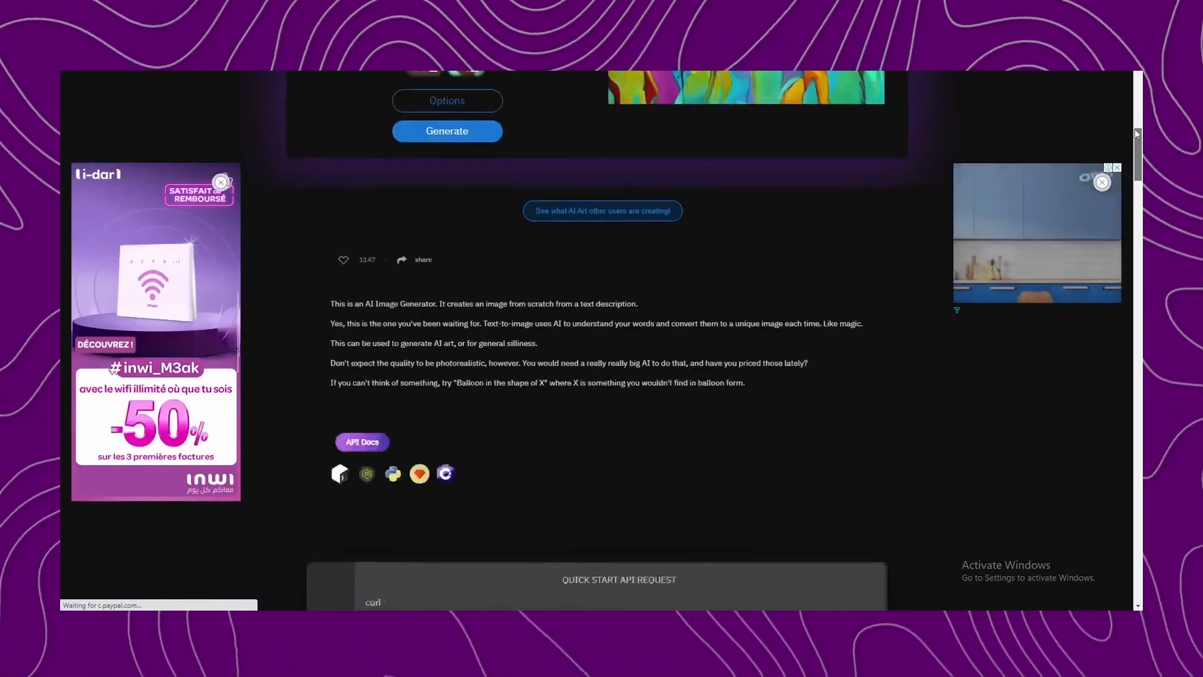
{"action": "left_click_drag", "start_coordinate": [1137, 135], "coordinate": [1132, 103]}
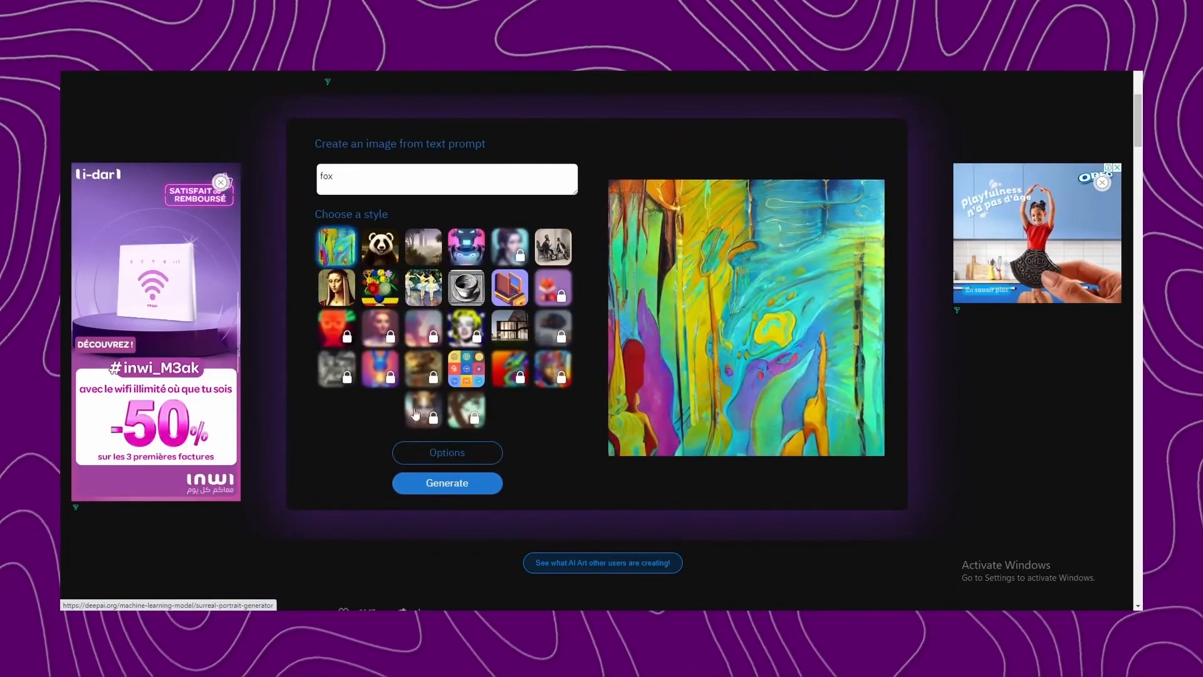
Try the surreal portrait and Renaissance styles, settle on Old Drawing with 'fox' as the prompt.
{"action": "left_click", "coordinate": [415, 414]}
{"action": "scroll", "coordinate": [602, 377], "scroll_direction": "down", "scroll_amount": 10}
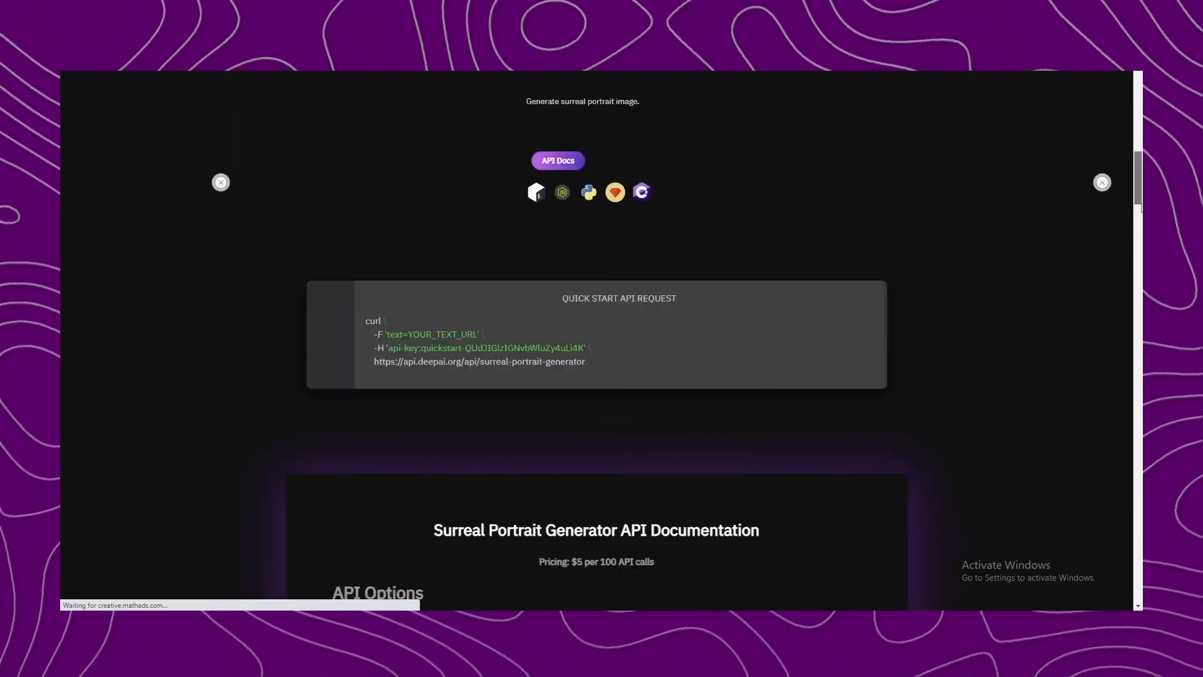
{"action": "scroll", "coordinate": [376, 471], "scroll_direction": "up", "scroll_amount": 3}
{"action": "scroll", "coordinate": [376, 470], "scroll_direction": "up", "scroll_amount": 4}
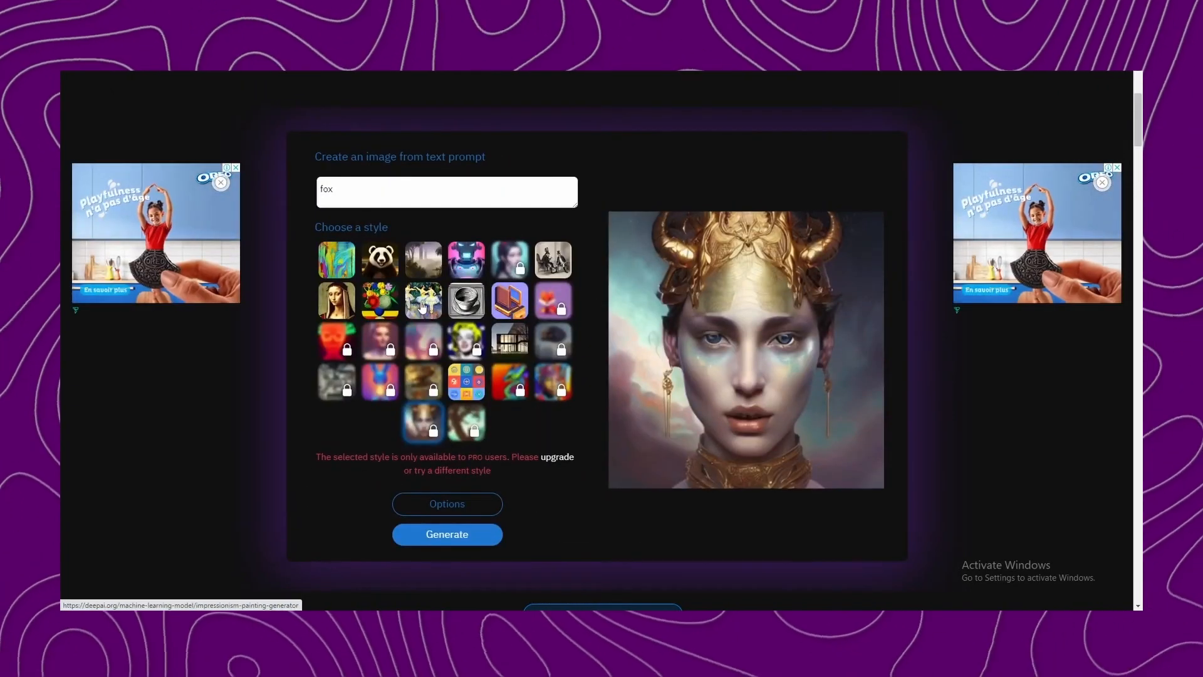
{"action": "left_click", "coordinate": [336, 301]}
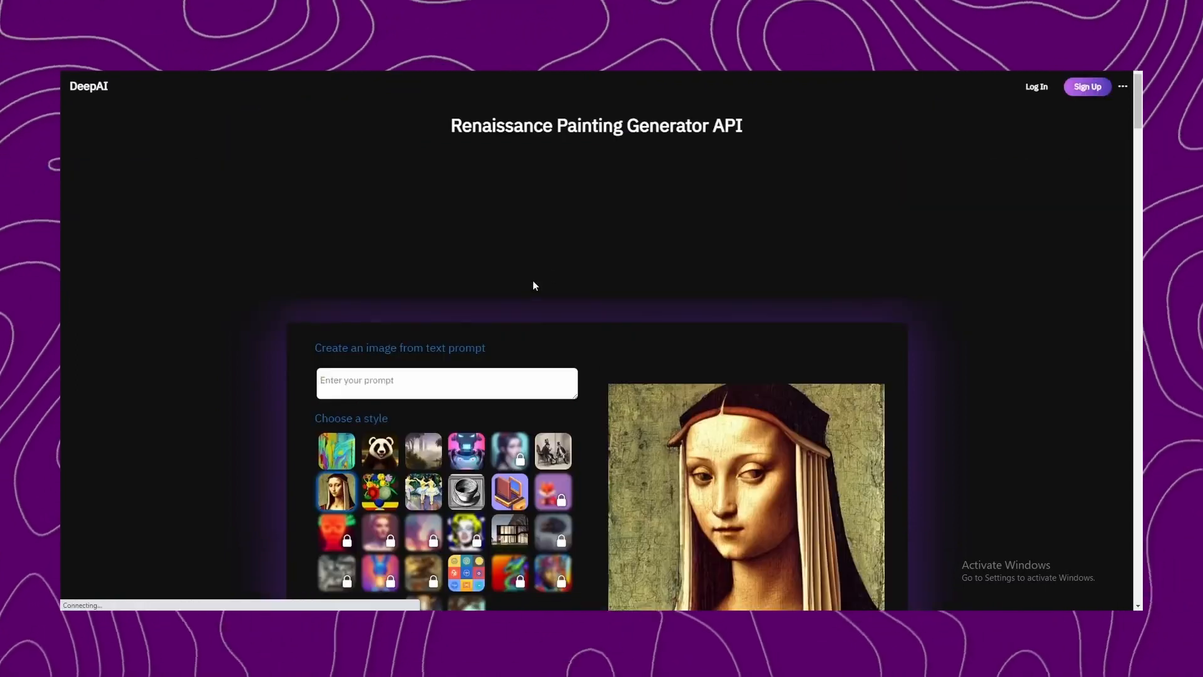
{"action": "left_click", "coordinate": [441, 381]}
{"action": "type", "text": "fox"}
{"action": "left_click", "coordinate": [553, 450]}
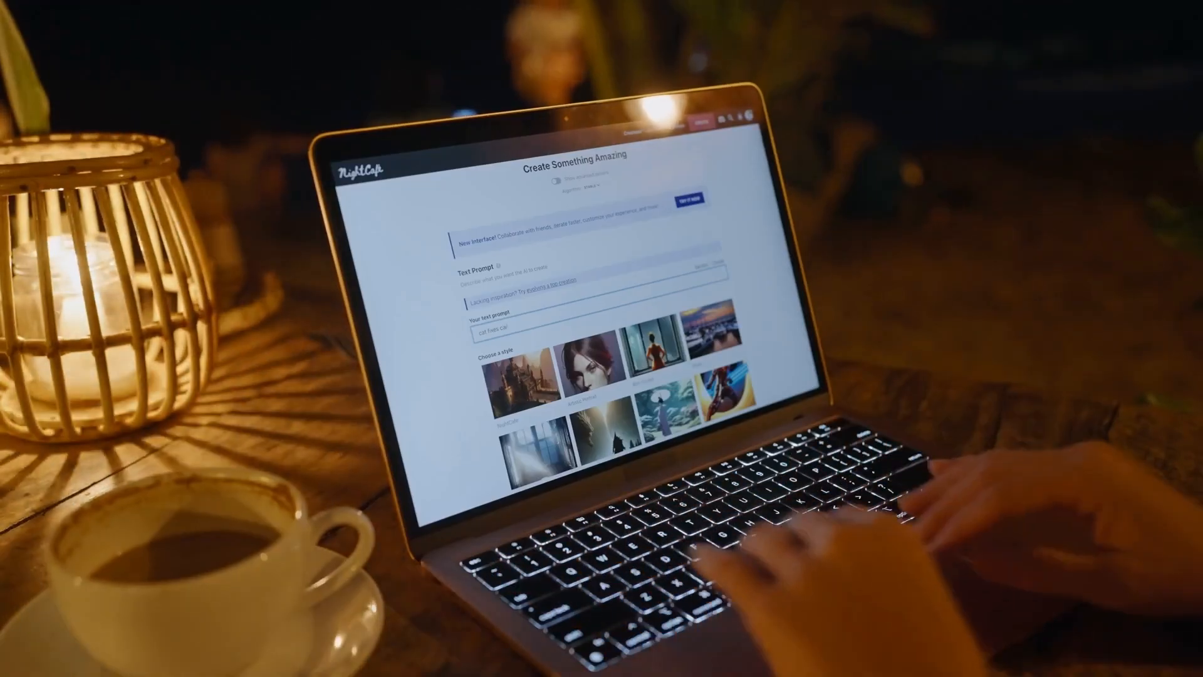
{"action": "scroll", "coordinate": [578, 320], "scroll_direction": "down", "scroll_amount": 3}
{"action": "scroll", "coordinate": [578, 320], "scroll_direction": "down", "scroll_amount": 3}
{"action": "scroll", "coordinate": [579, 320], "scroll_direction": "down", "scroll_amount": 3}
{"action": "scroll", "coordinate": [579, 319], "scroll_direction": "down", "scroll_amount": 3}
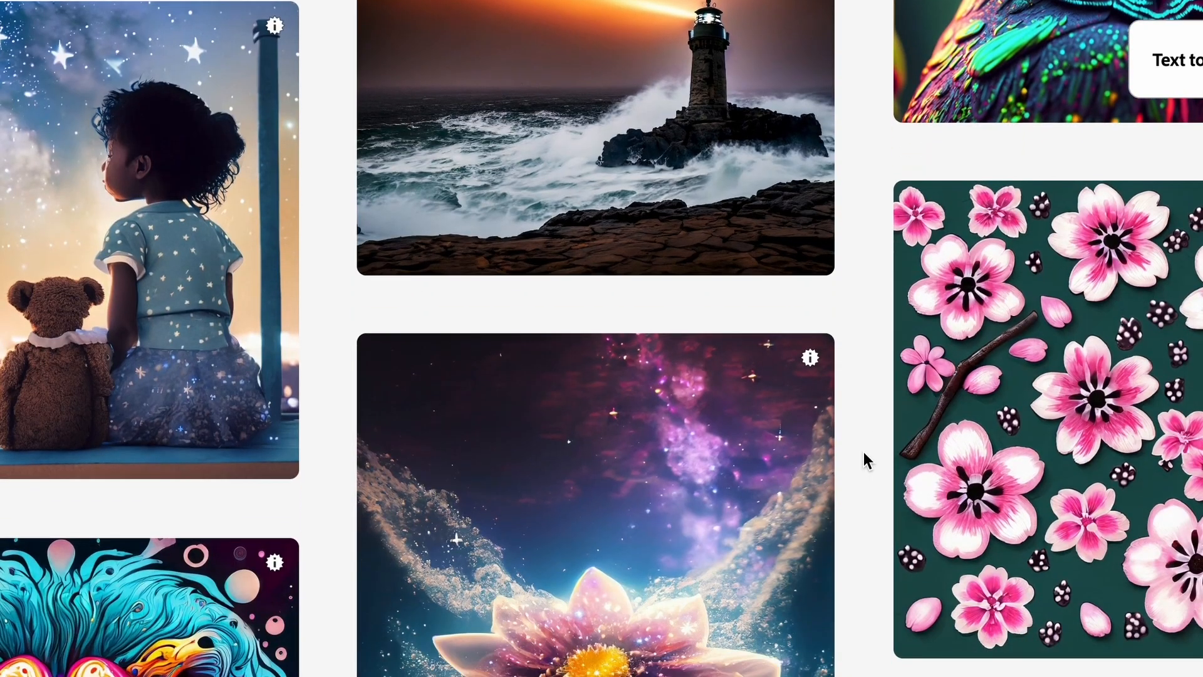
{"action": "scroll", "coordinate": [866, 460], "scroll_direction": "down", "scroll_amount": 2}
{"action": "scroll", "coordinate": [866, 459], "scroll_direction": "down", "scroll_amount": 2}
{"action": "scroll", "coordinate": [866, 459], "scroll_direction": "down", "scroll_amount": 2}
{"action": "scroll", "coordinate": [866, 459], "scroll_direction": "down", "scroll_amount": 2}
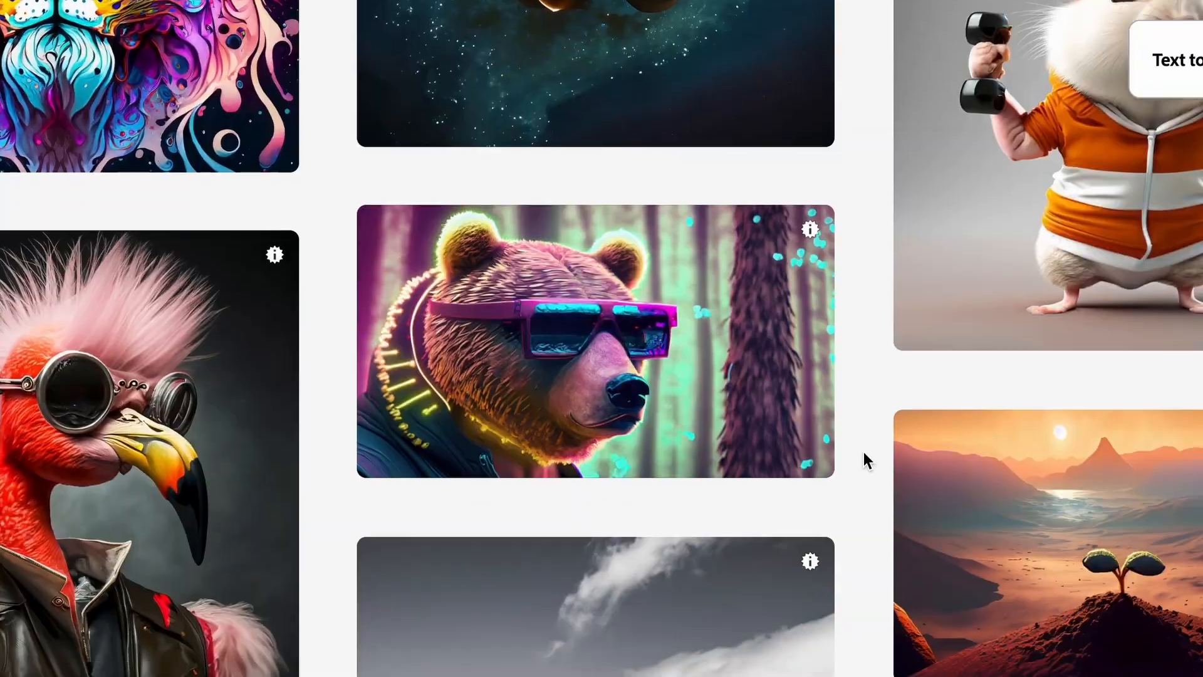
{"action": "scroll", "coordinate": [867, 459], "scroll_direction": "down", "scroll_amount": 2}
{"action": "scroll", "coordinate": [866, 460], "scroll_direction": "down", "scroll_amount": 2}
{"action": "scroll", "coordinate": [866, 459], "scroll_direction": "down", "scroll_amount": 2}
{"action": "scroll", "coordinate": [865, 458], "scroll_direction": "down", "scroll_amount": 3}
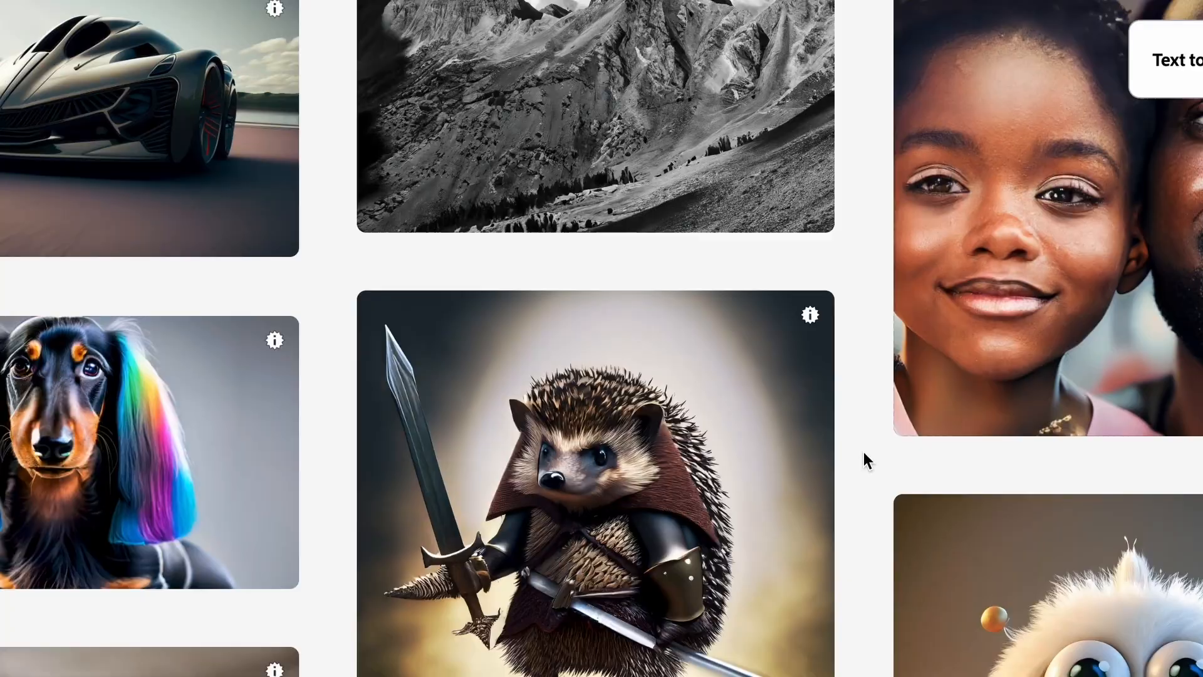
{"action": "scroll", "coordinate": [866, 459], "scroll_direction": "down", "scroll_amount": 2}
{"action": "scroll", "coordinate": [866, 459], "scroll_direction": "down", "scroll_amount": 2}
{"action": "scroll", "coordinate": [866, 459], "scroll_direction": "down", "scroll_amount": 5}
{"action": "scroll", "coordinate": [866, 458], "scroll_direction": "down", "scroll_amount": 1}
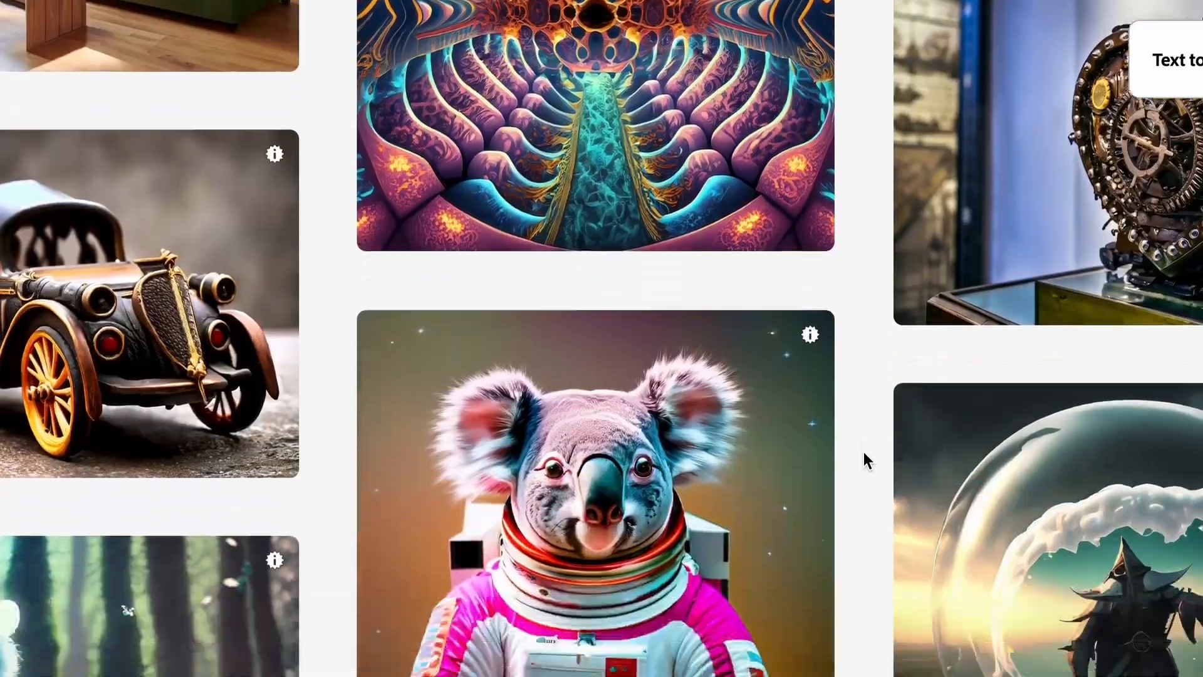
{"action": "scroll", "coordinate": [866, 460], "scroll_direction": "down", "scroll_amount": 4}
{"action": "scroll", "coordinate": [866, 459], "scroll_direction": "down", "scroll_amount": 1}
{"action": "scroll", "coordinate": [867, 454], "scroll_direction": "down", "scroll_amount": 5}
{"action": "scroll", "coordinate": [866, 453], "scroll_direction": "down", "scroll_amount": 1}
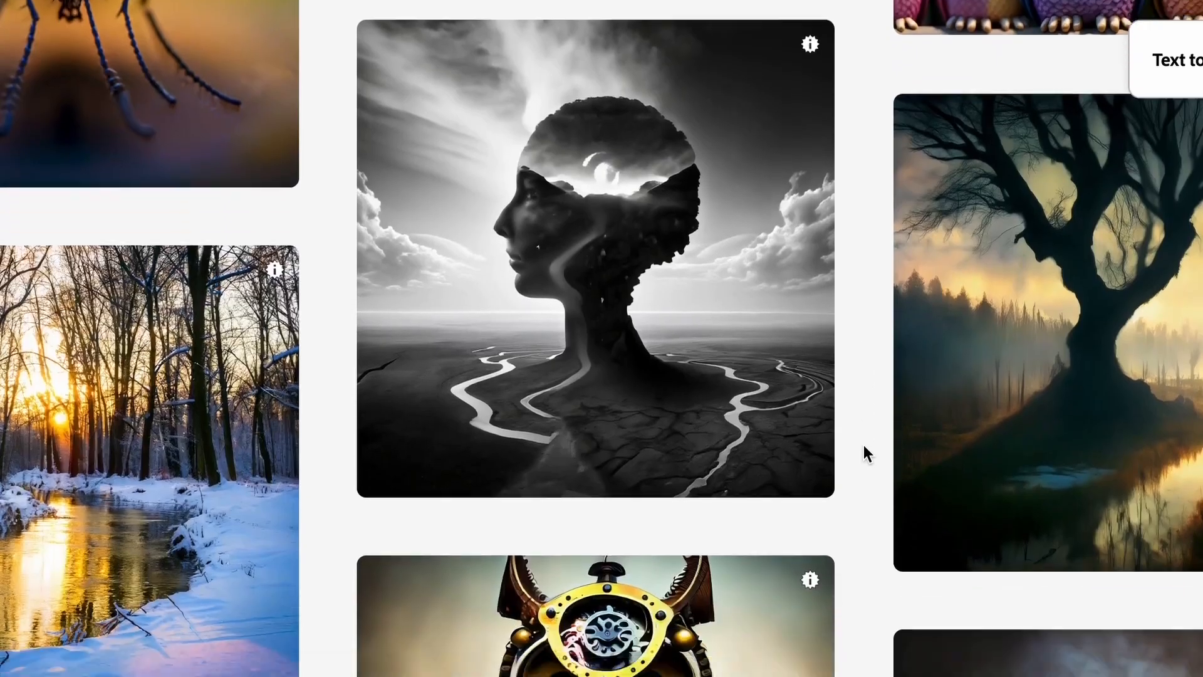
{"action": "scroll", "coordinate": [864, 445], "scroll_direction": "down", "scroll_amount": 5}
{"action": "scroll", "coordinate": [864, 445], "scroll_direction": "down", "scroll_amount": 2}
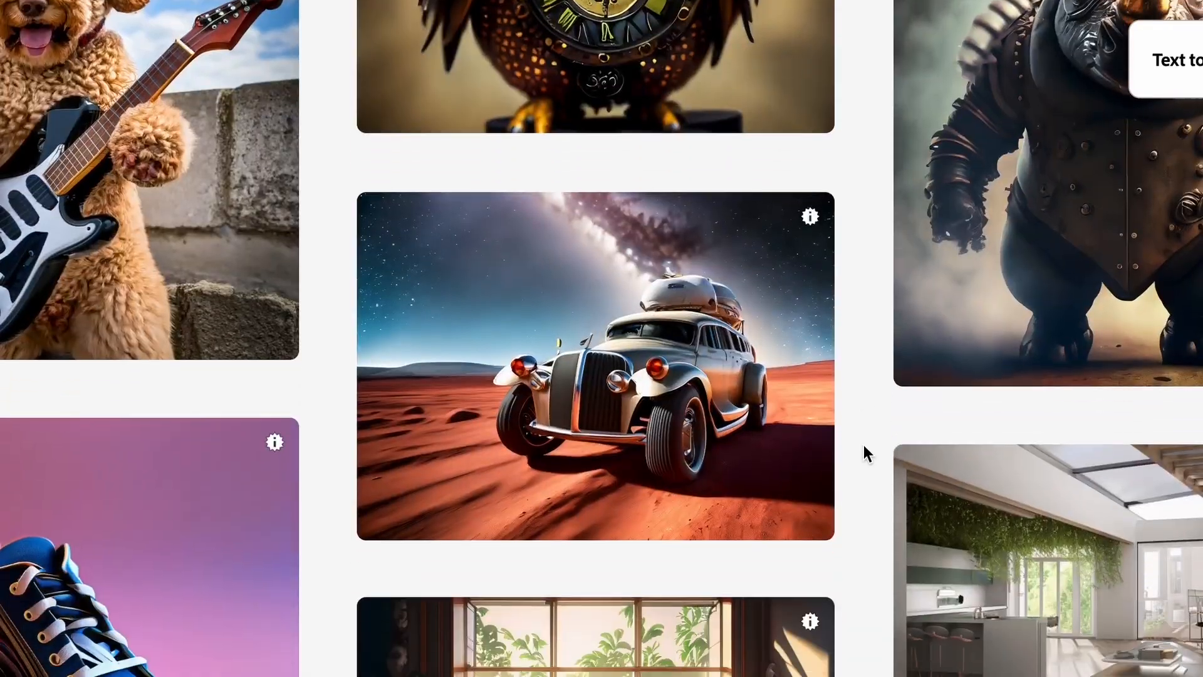